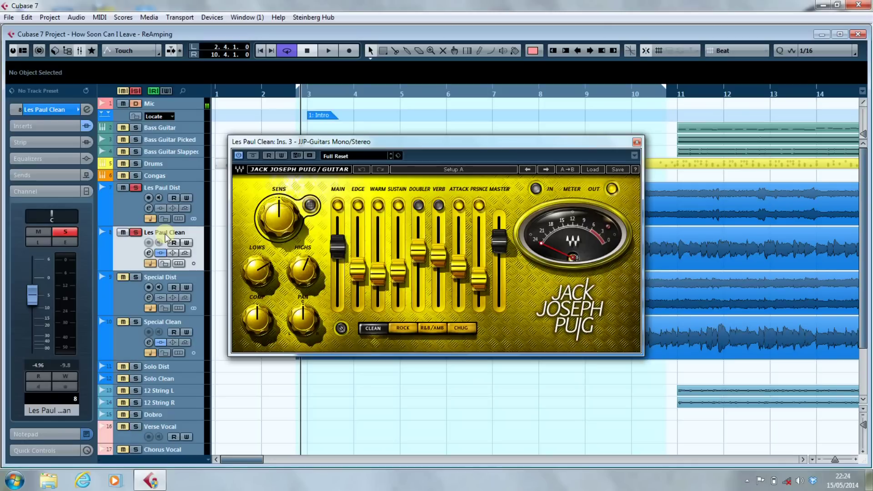
# In the Les Paul Clean guitar plug-in, bypass and re-enable the Edge channel and raise the Sustain fader slightly.
pyautogui.moveTo(343, 250)
pyautogui.moveTo(307, 317)
pyautogui.click(359, 206)
pyautogui.click(360, 207)
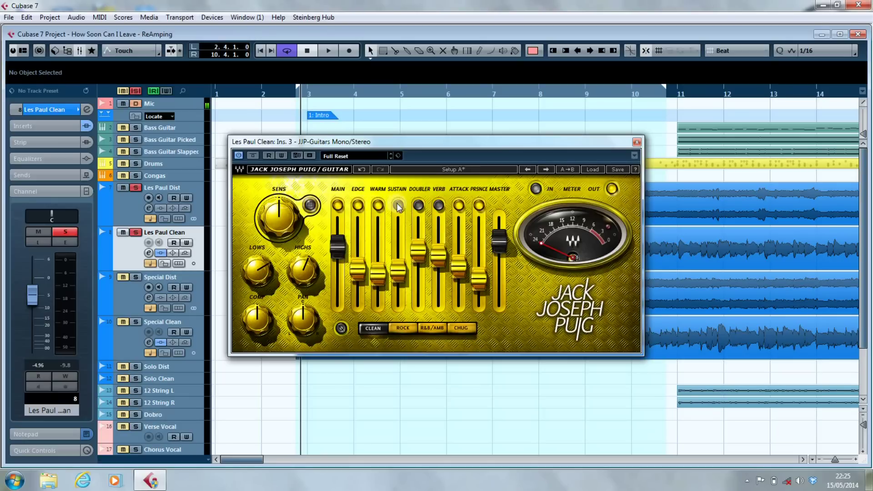
pyautogui.moveTo(400, 272); pyautogui.dragTo(400, 260)
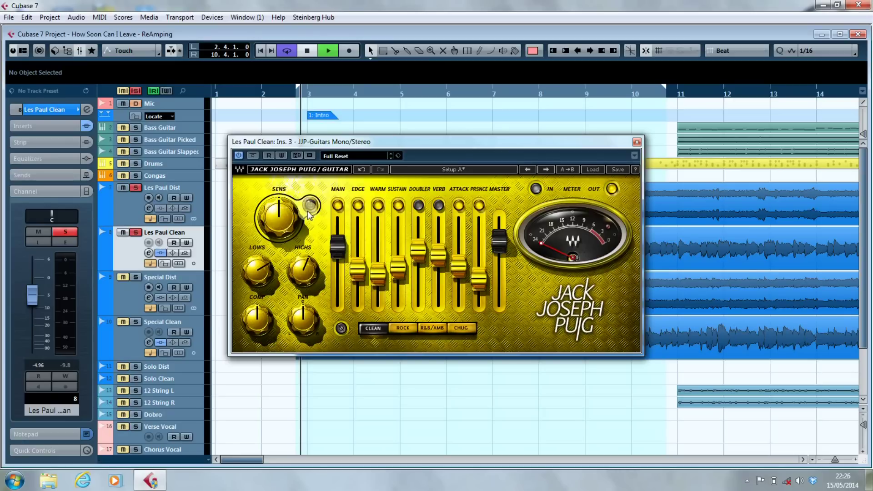
# Play the looped intro and raise the plug-in's Sens knob to about 11.8 while checking the input level.
pyautogui.press('space')
pyautogui.press('space')
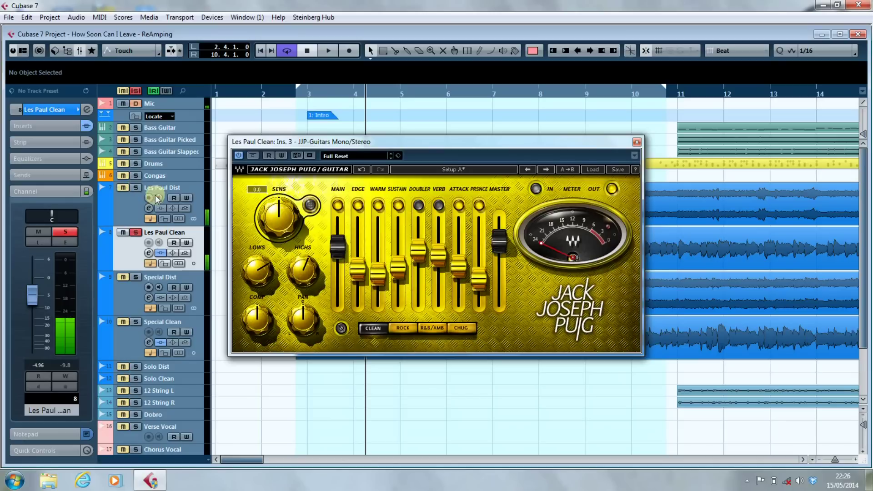
pyautogui.press('space')
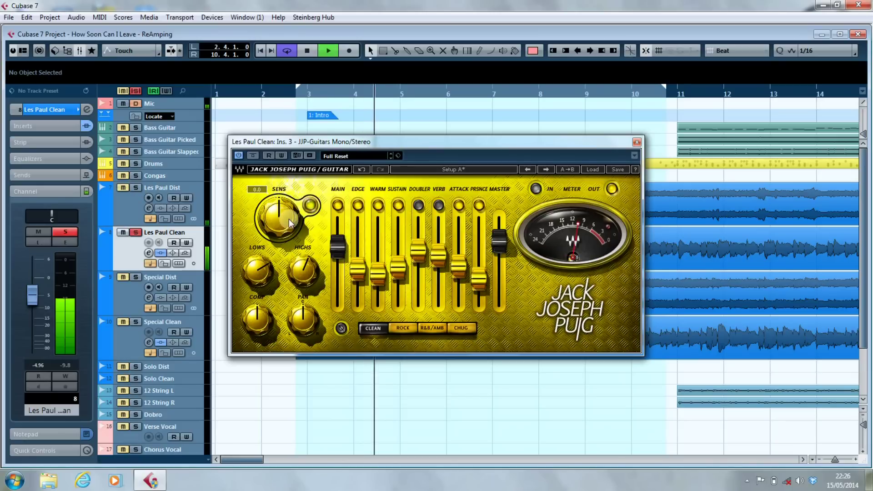
pyautogui.moveTo(283, 222)
pyautogui.mouseDown()
pyautogui.moveTo(283, 203)
pyautogui.moveTo(283, 225)
pyautogui.mouseUp()
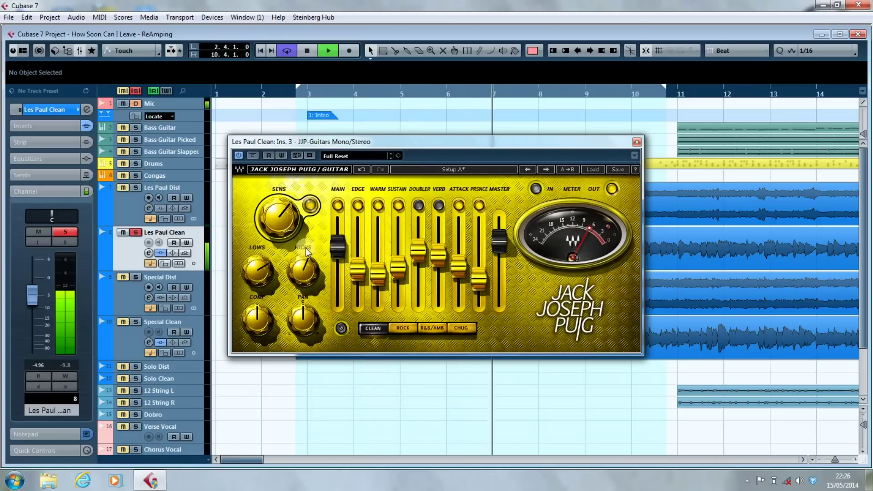
pyautogui.press('space')
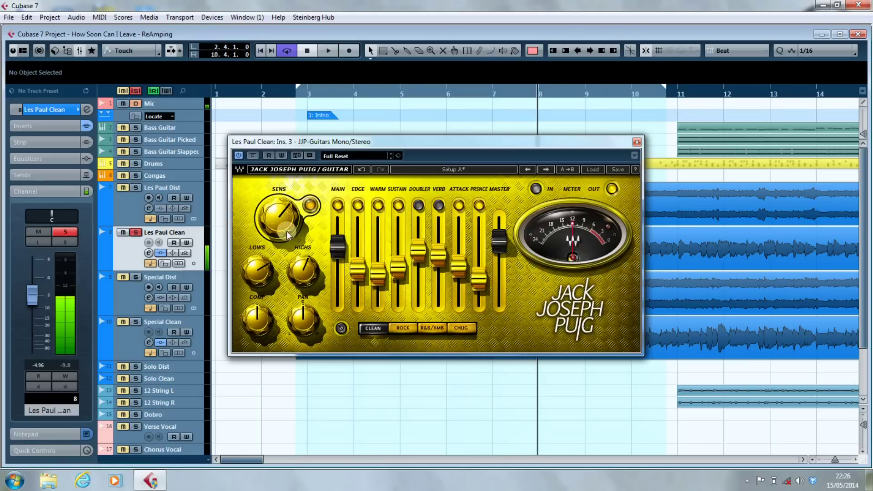
pyautogui.moveTo(278, 221); pyautogui.dragTo(281, 235)
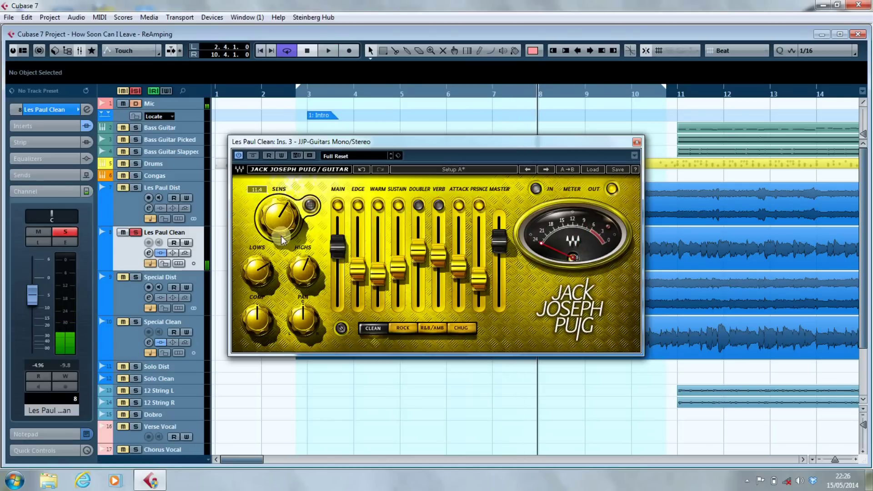
pyautogui.press('space')
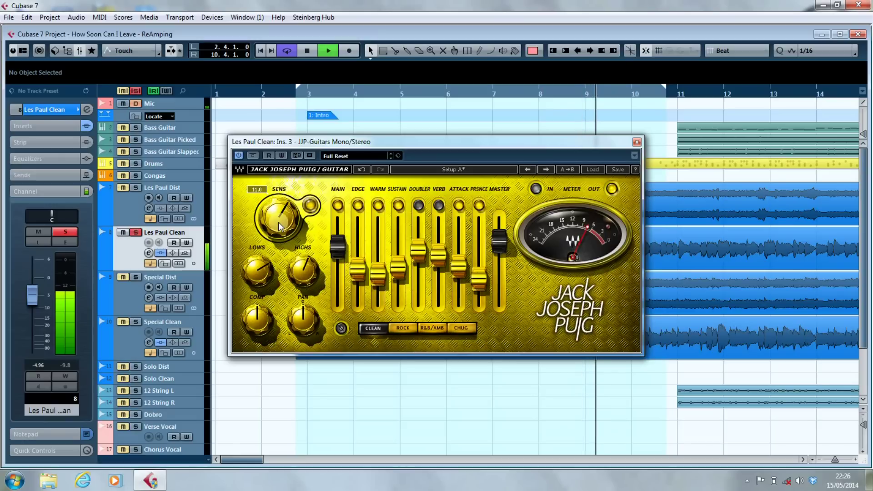
# Compare the plug-in's input and output levels on its meter during playback, ending on output.
pyautogui.click(537, 190)
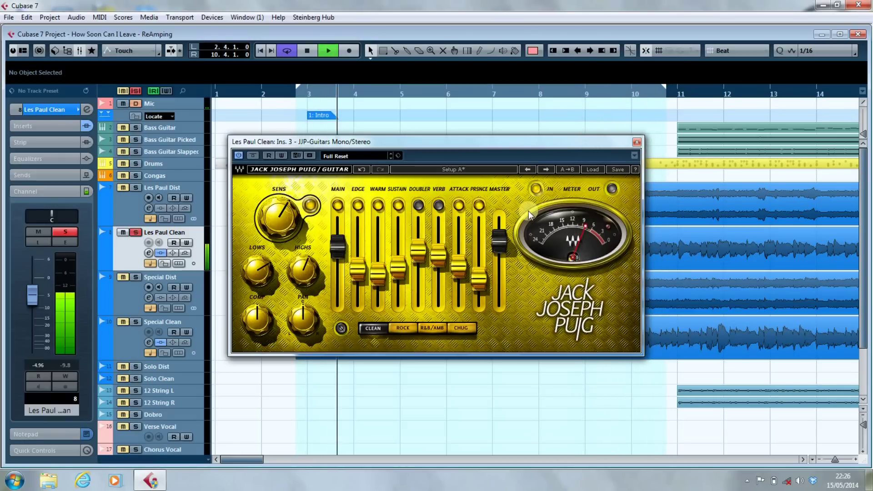
pyautogui.click(613, 191)
pyautogui.press('space')
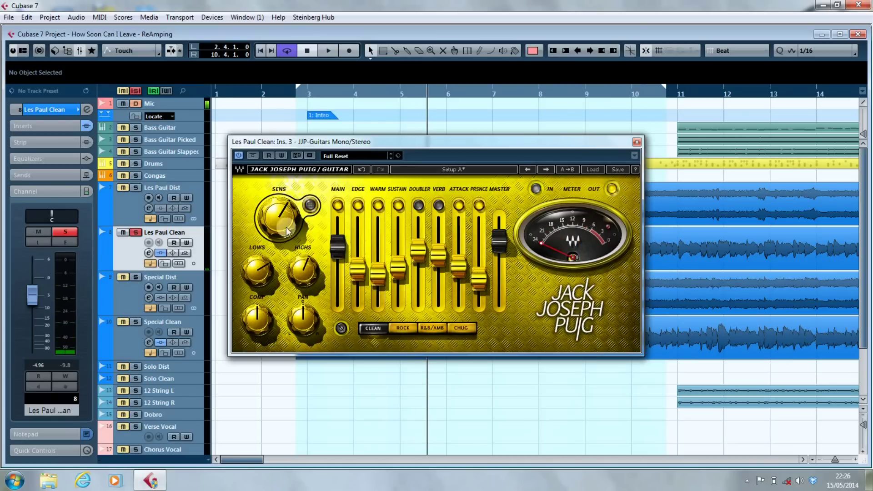
# Adjust the Lows and Highs tone knobs and raise Comp to about 65 while the loop plays.
pyautogui.moveTo(271, 274)
pyautogui.press('space')
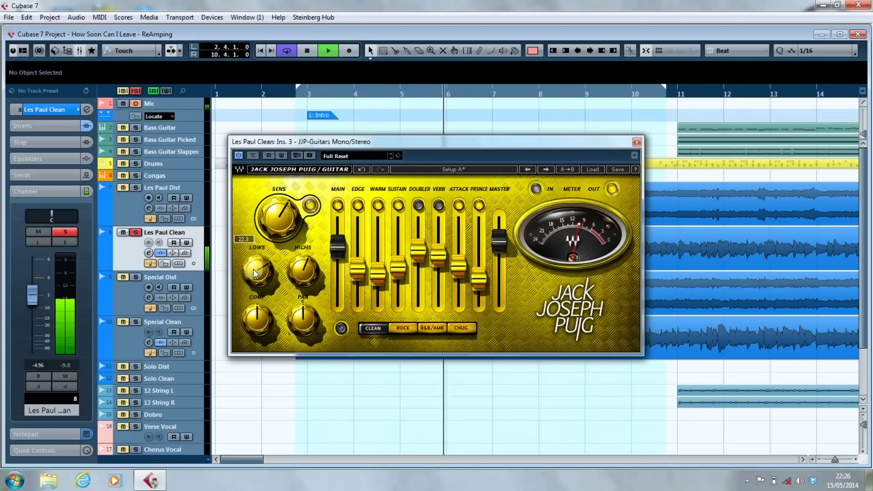
pyautogui.moveTo(253, 267); pyautogui.dragTo(306, 275)
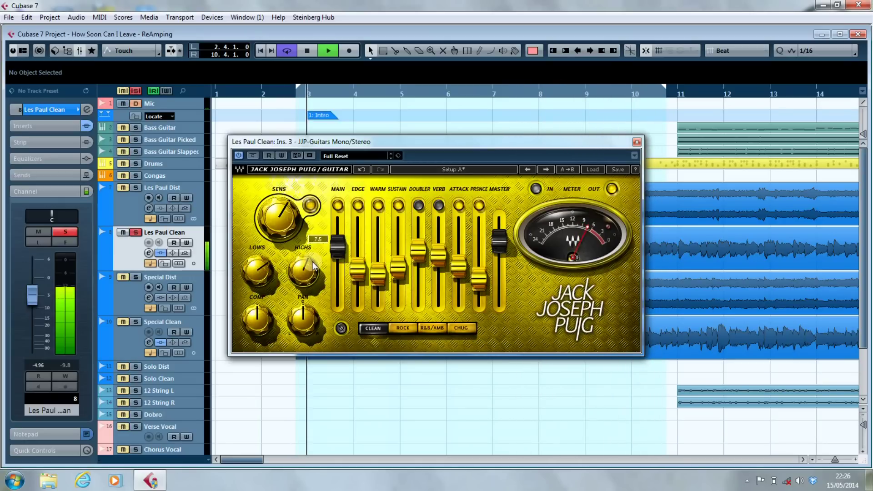
pyautogui.moveTo(253, 319); pyautogui.dragTo(254, 282)
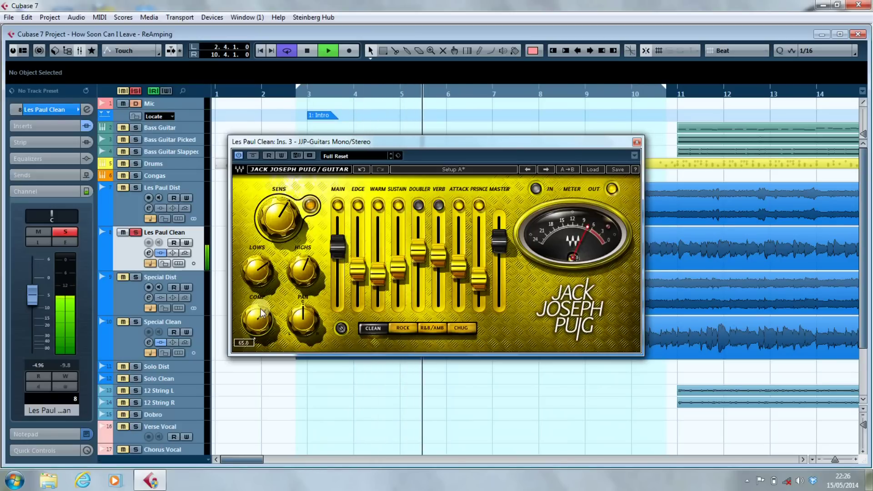
pyautogui.press('space')
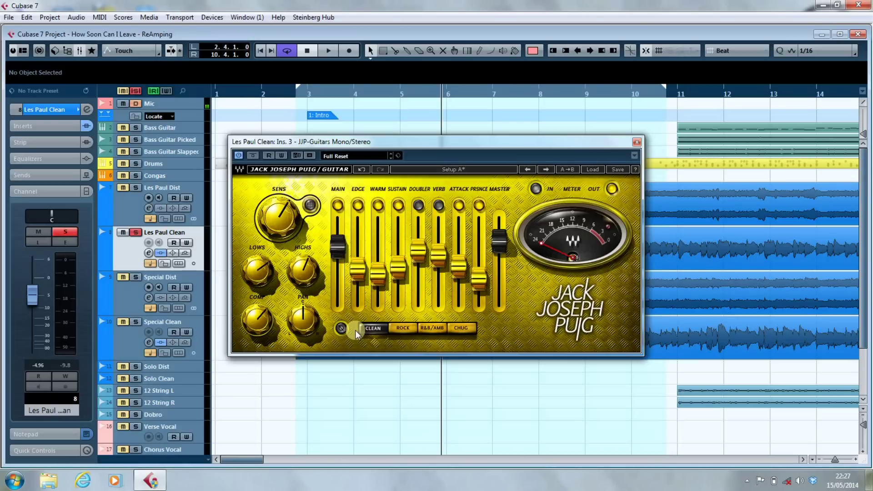
# Audition the Rock, R&B/AMB and Chug modes on the clean guitar from the start of the loop.
pyautogui.press('KP_1')
pyautogui.press('space')
pyautogui.click(401, 327)
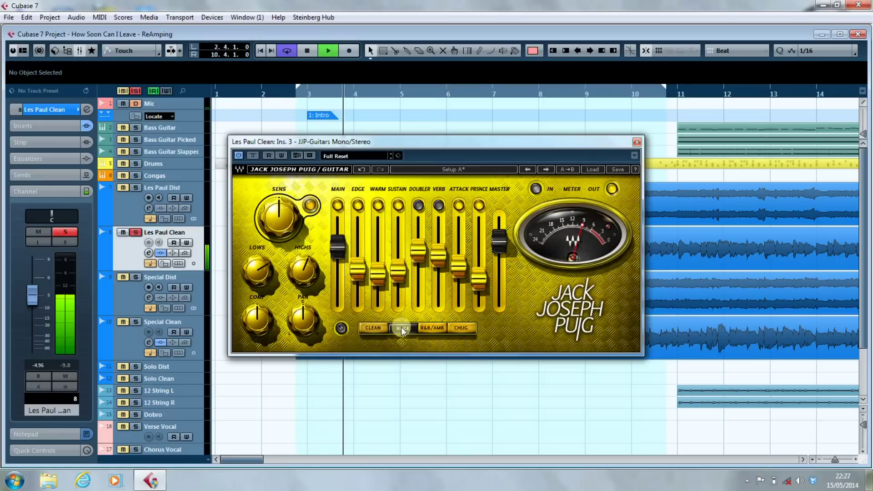
pyautogui.click(431, 327)
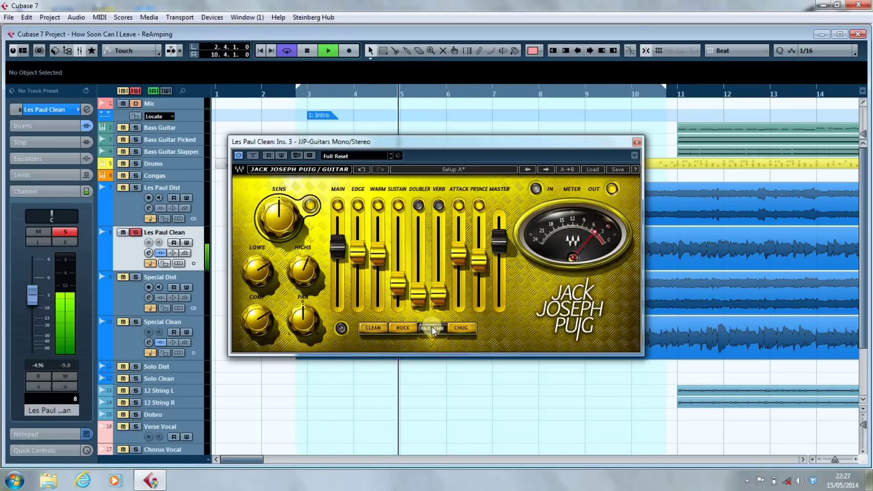
pyautogui.click(459, 327)
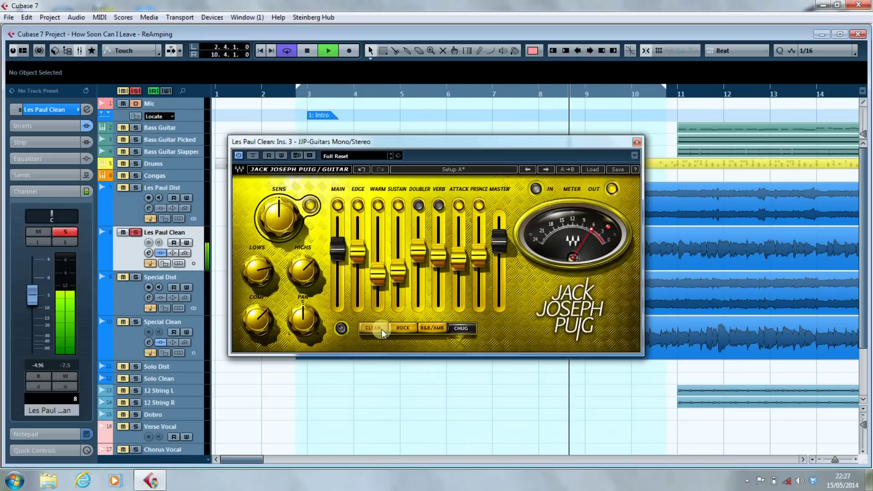
pyautogui.press('space')
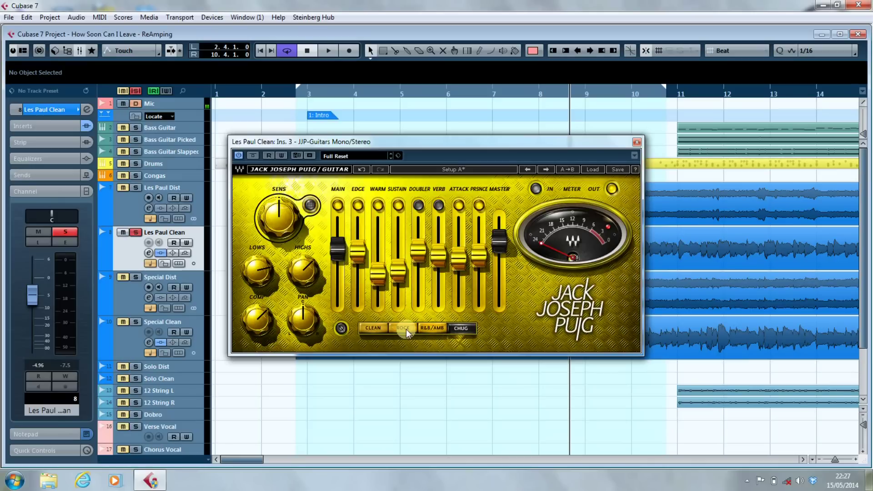
# In Rock mode, raise the Edge and Warm faders and lower the Master fader slightly during playback.
pyautogui.click(378, 330)
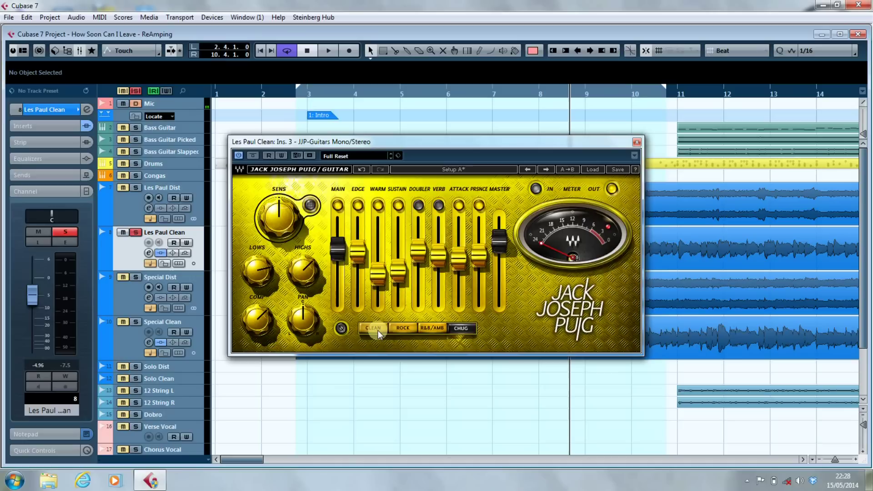
pyautogui.click(401, 327)
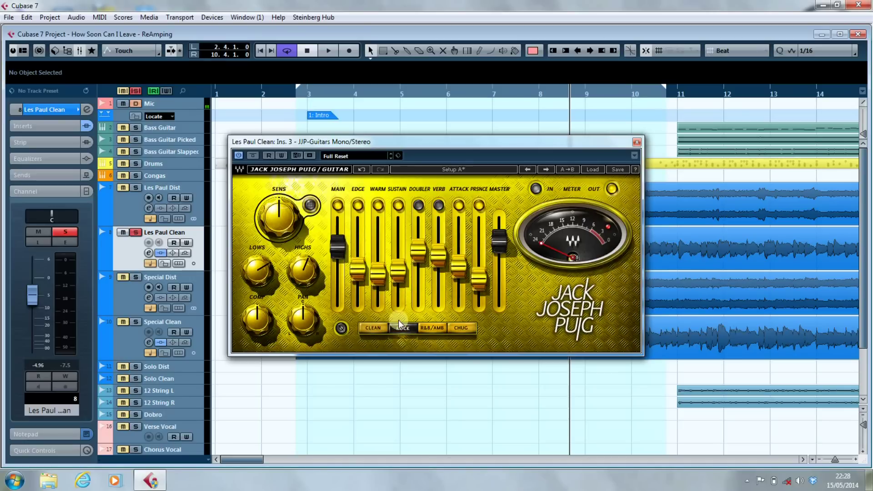
pyautogui.moveTo(380, 278)
pyautogui.press('space')
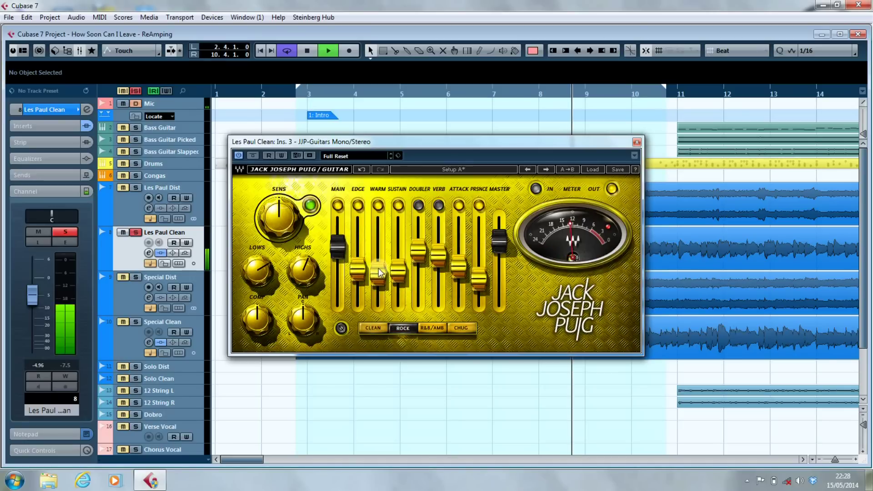
pyautogui.moveTo(380, 278); pyautogui.dragTo(360, 208)
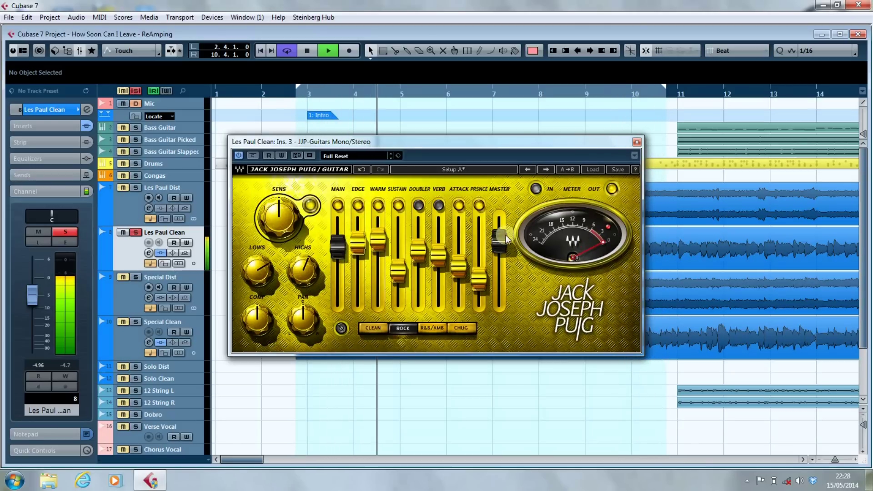
pyautogui.moveTo(503, 243); pyautogui.dragTo(510, 287)
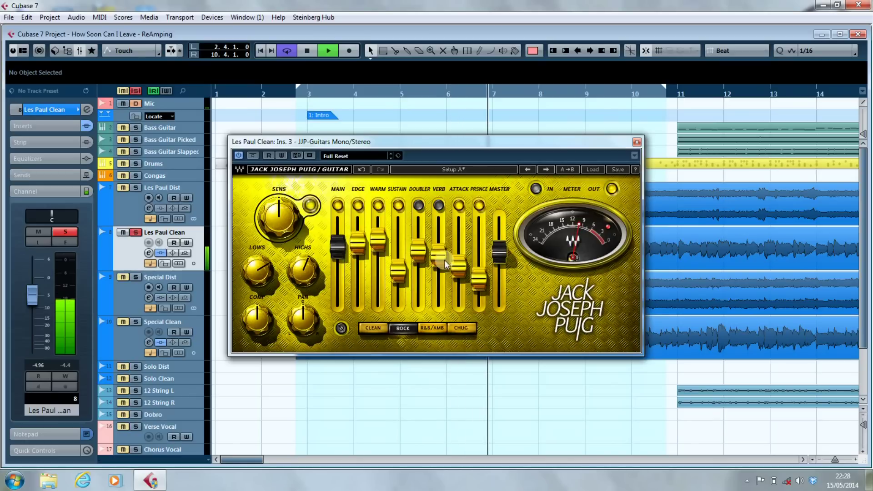
# Raise the Attack fader above its Rock-mode setting and nudge the Presence fader up.
pyautogui.moveTo(460, 270); pyautogui.dragTo(460, 244)
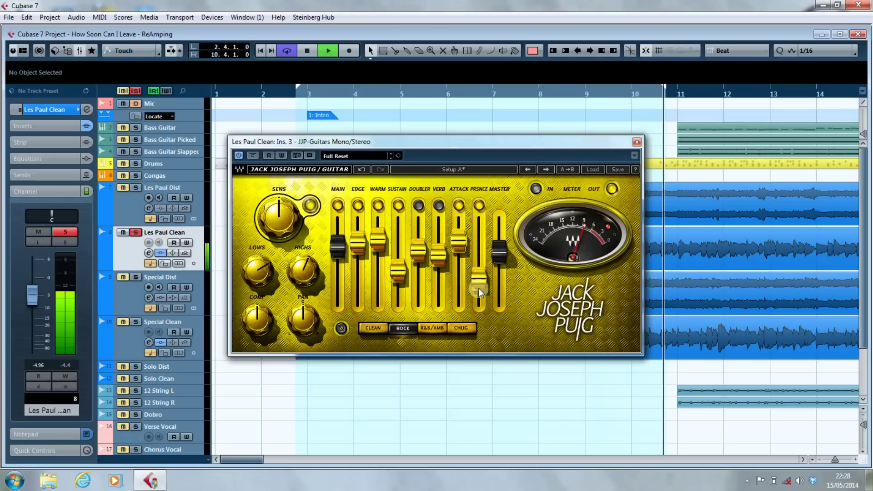
pyautogui.press('space')
pyautogui.moveTo(479, 289); pyautogui.dragTo(477, 278)
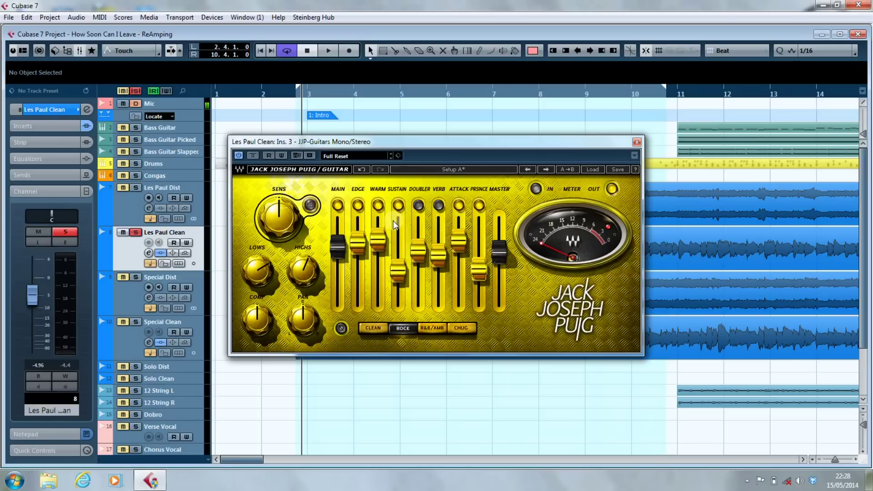
# Load the ROCK GTR preset on Les Paul Clean and play the loop from its start.
pyautogui.click(354, 157)
pyautogui.press('space')
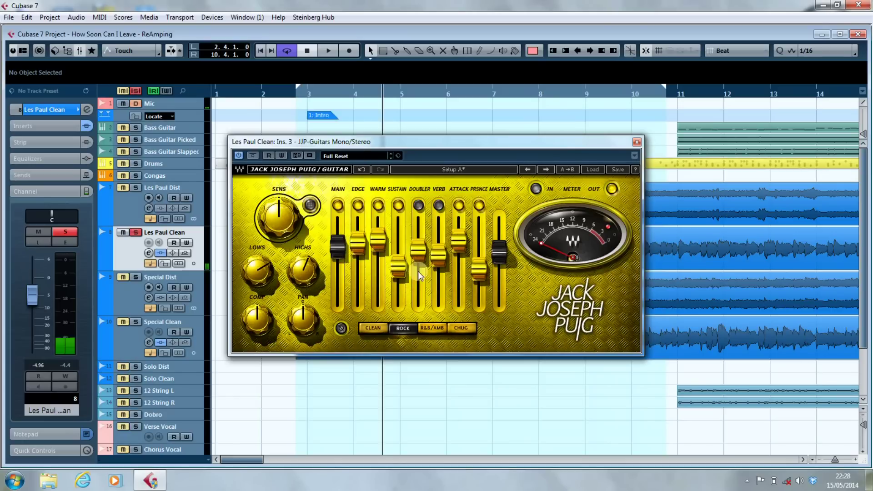
pyautogui.click(373, 157)
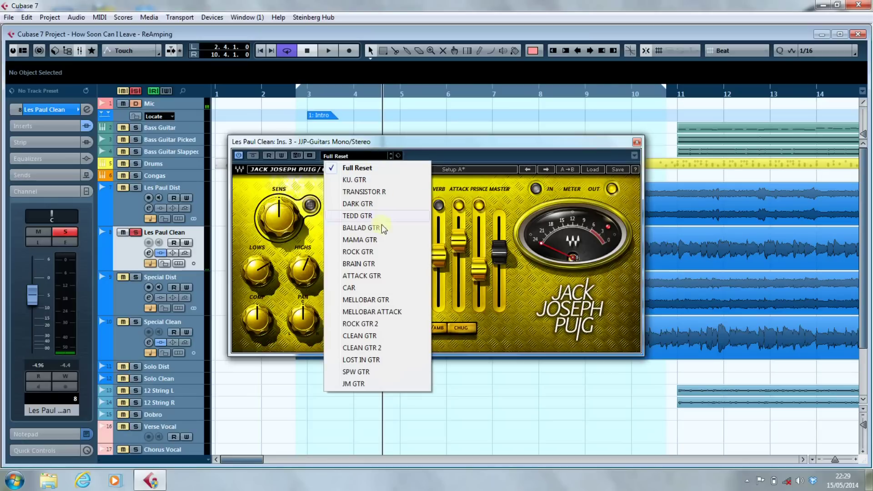
pyautogui.click(373, 253)
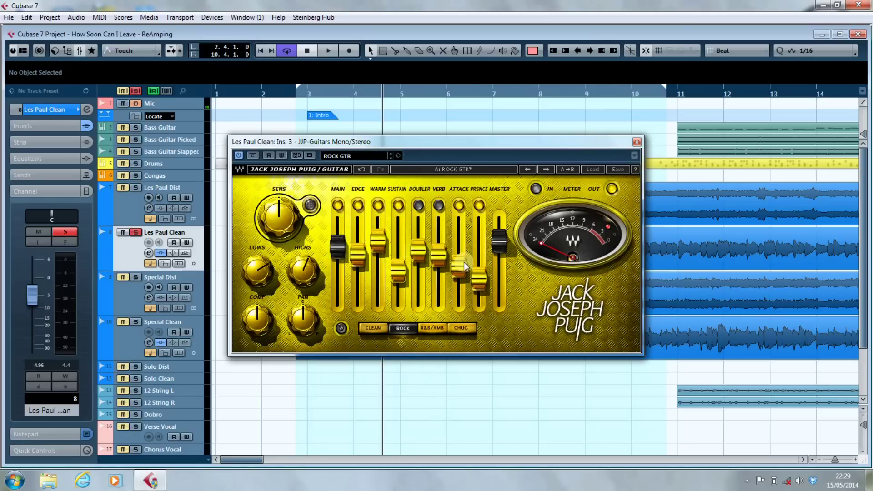
pyautogui.press('KP_1')
pyautogui.press('space')
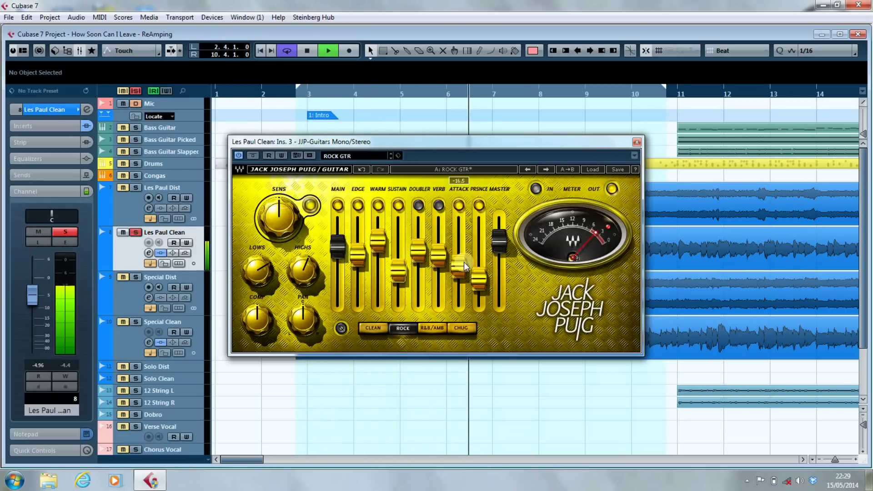
# Switch the Les Paul Clean plug-in to R&B/AMB mode and listen to the loop with it.
pyautogui.press('space')
pyautogui.click(439, 328)
pyautogui.press('space')
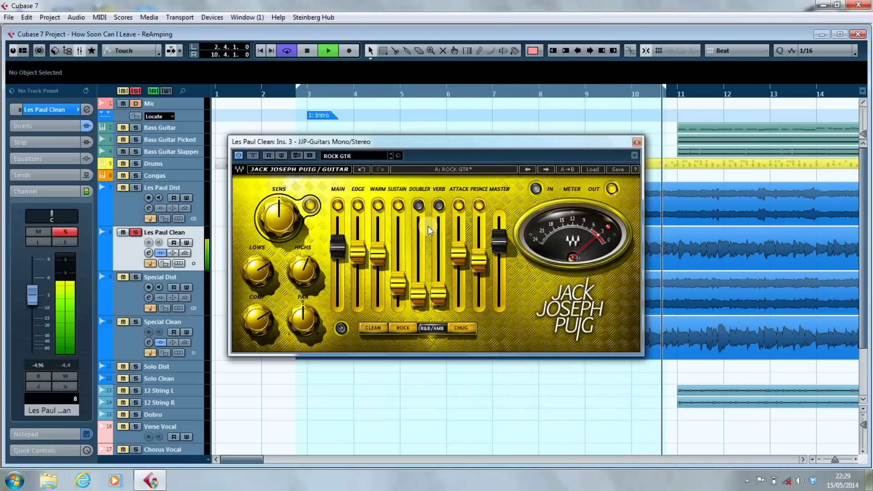
pyautogui.press('space')
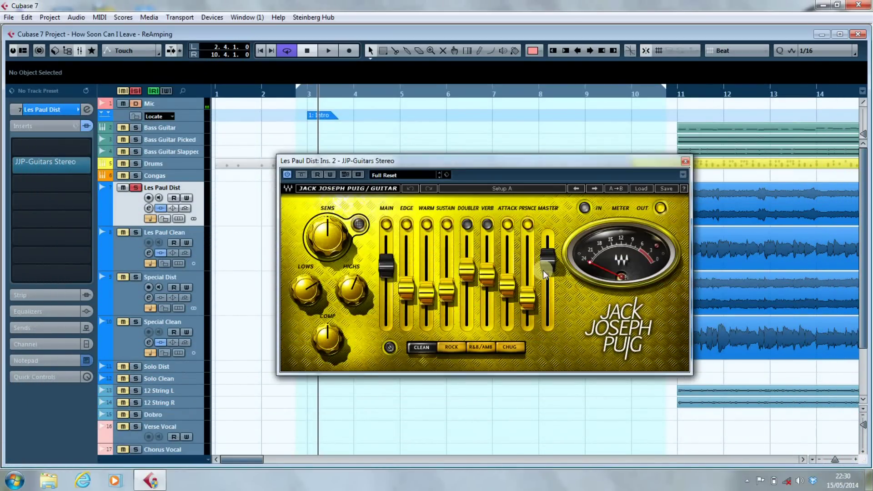
# Load the ROCK GTR preset in the Les Paul Dist plug-in, playing the track before and after the change.
pyautogui.moveTo(542, 271)
pyautogui.press('space')
pyautogui.press('space')
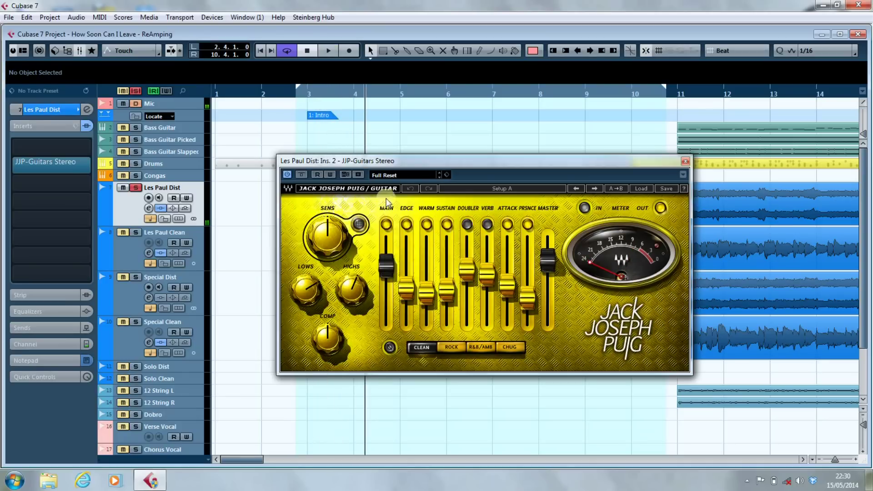
pyautogui.click(395, 175)
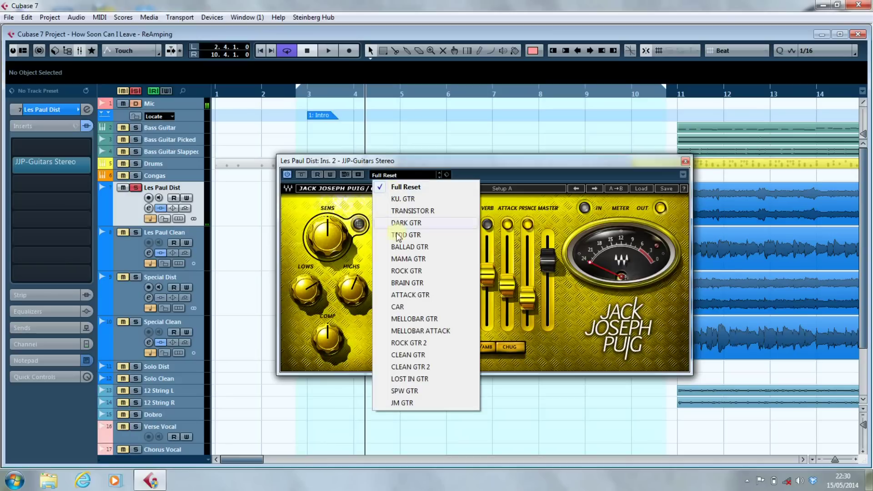
pyautogui.click(396, 272)
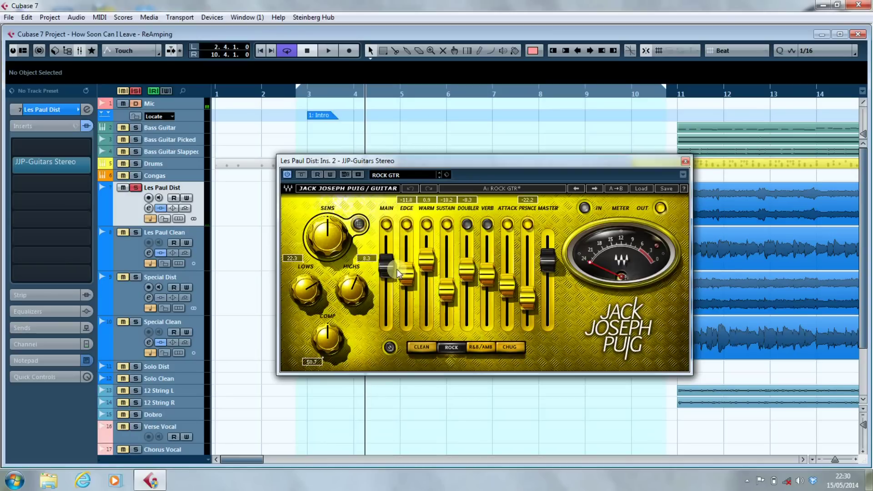
pyautogui.press('space')
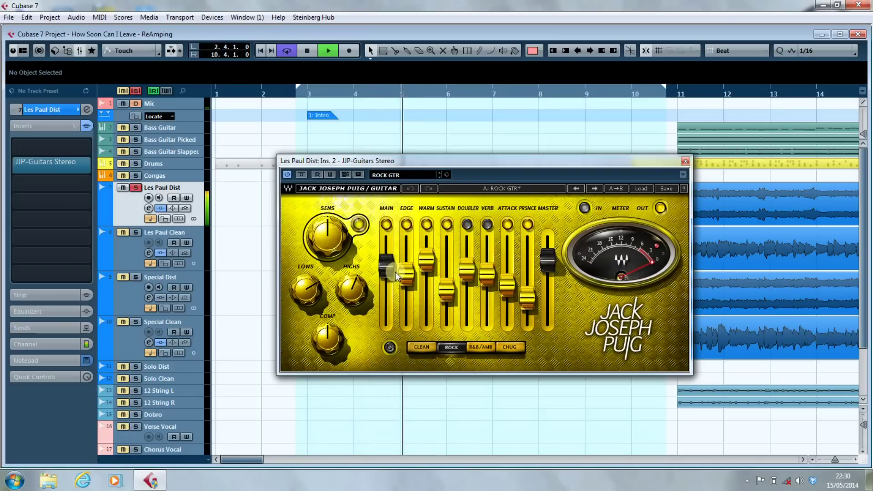
# Lower the Les Paul Dist plug-in's Master fader to about -16.9 and raise it partway back while the loop plays.
pyautogui.press('space')
pyautogui.moveTo(548, 259); pyautogui.dragTo(582, 404)
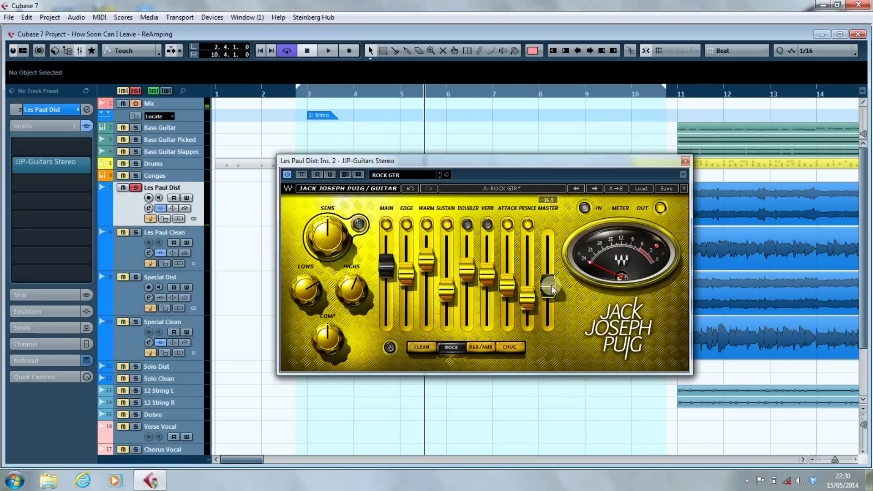
pyautogui.moveTo(551, 286); pyautogui.dragTo(551, 285)
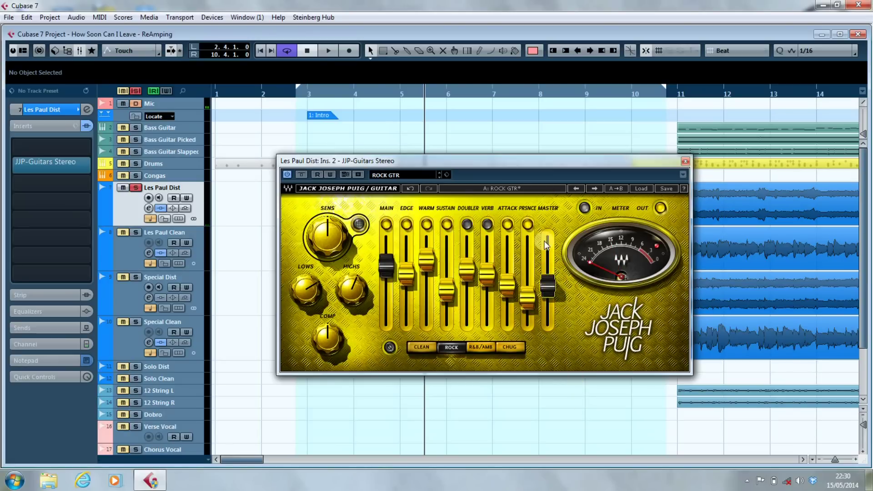
pyautogui.press('space')
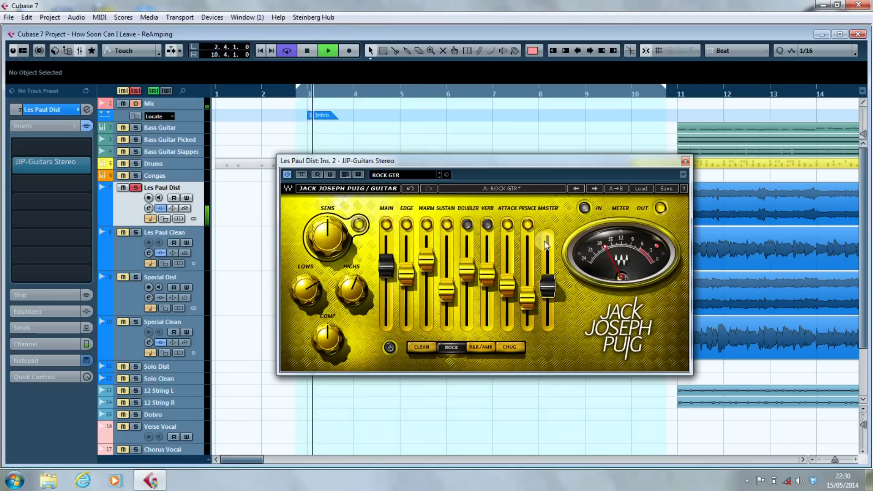
pyautogui.moveTo(549, 288)
pyautogui.mouseDown()
pyautogui.moveTo(560, 255)
pyautogui.moveTo(557, 176)
pyautogui.moveTo(549, 273)
pyautogui.mouseUp()
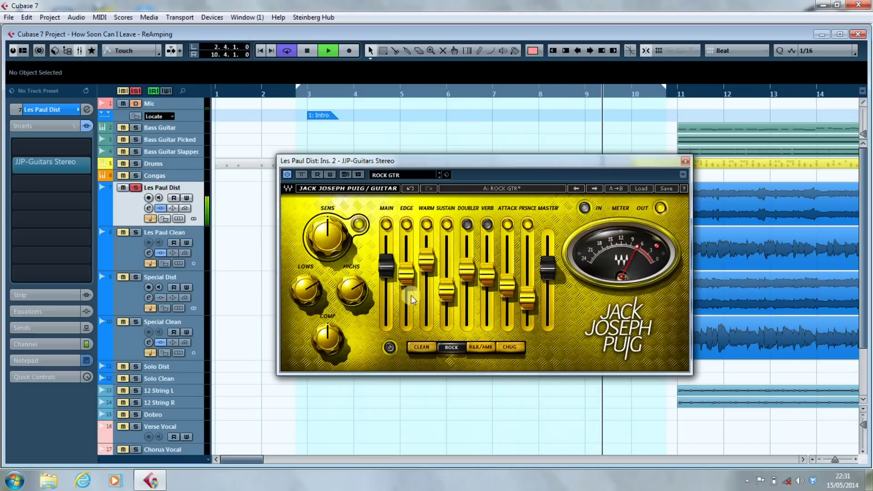
# Raise the Edge fader slightly and listen to a short stretch of Les Paul Dist with the effect bypassed.
pyautogui.moveTo(414, 289); pyautogui.dragTo(401, 262)
pyautogui.press('space')
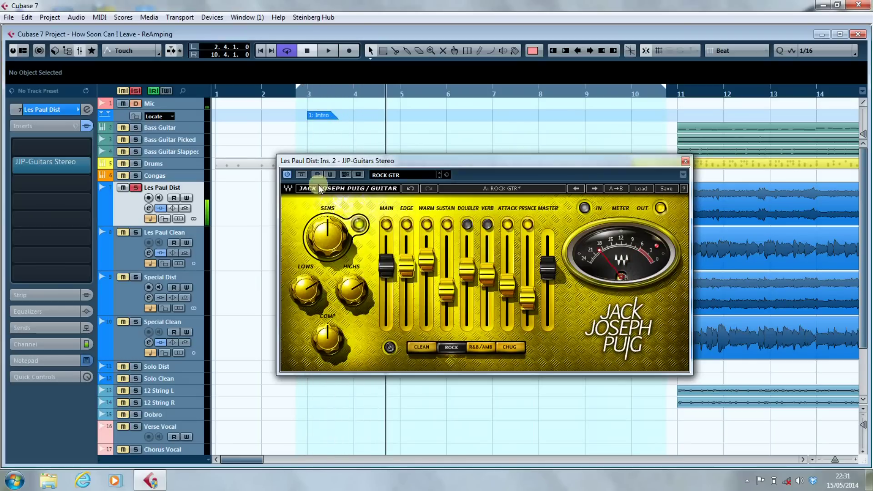
pyautogui.click(304, 175)
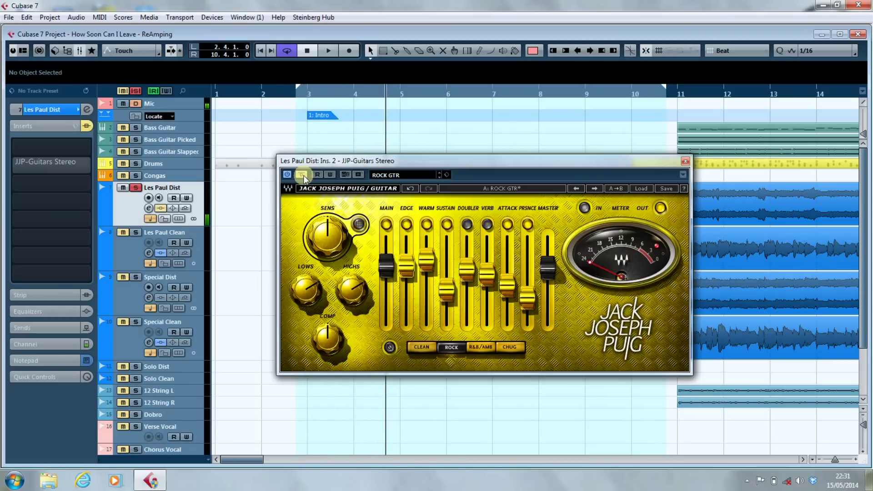
pyautogui.press('space')
pyautogui.press('space')
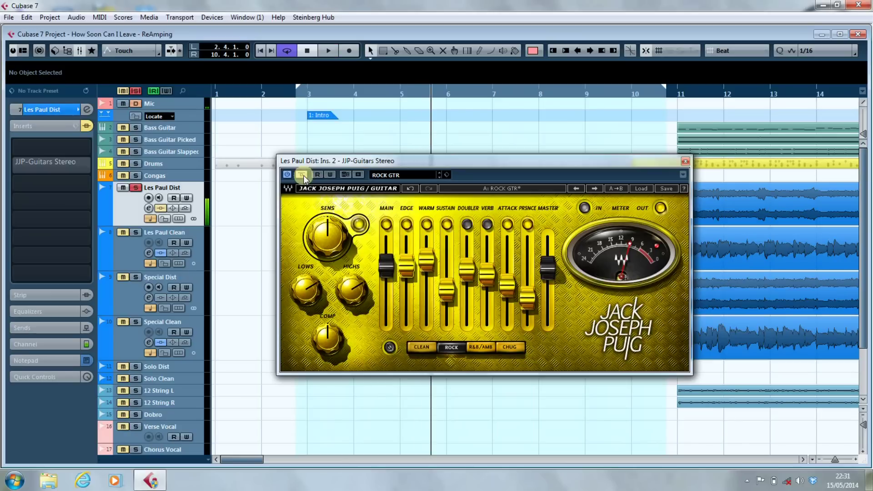
pyautogui.click(303, 176)
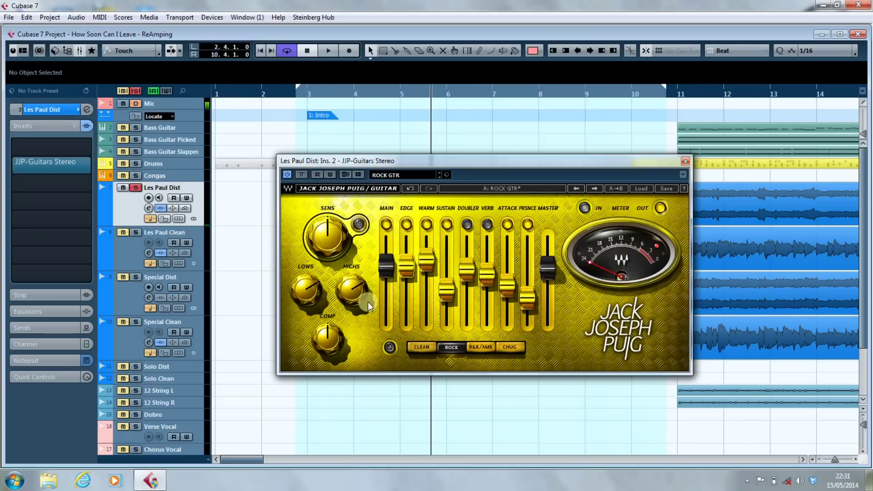
# Play the Les Paul Dist loop with the effect active, toggling bypass on and off to compare the levels.
pyautogui.moveTo(368, 302)
pyautogui.press('space')
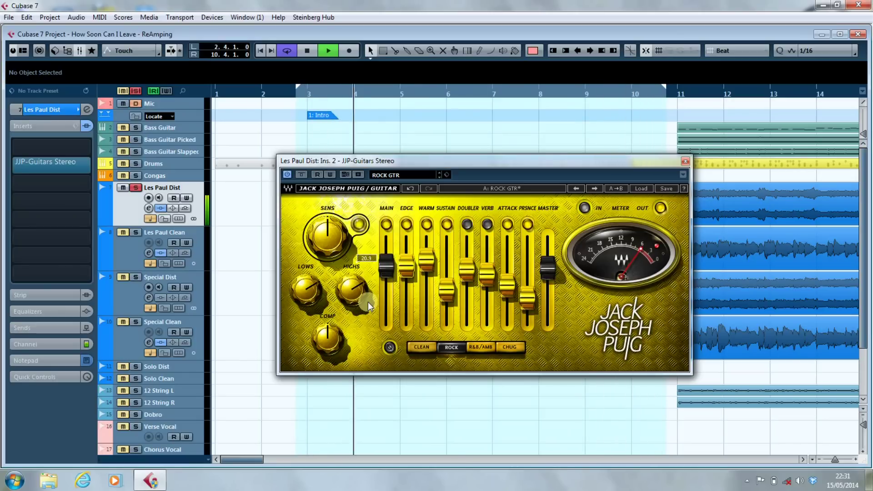
pyautogui.press('space')
pyautogui.press('space')
pyautogui.click(300, 175)
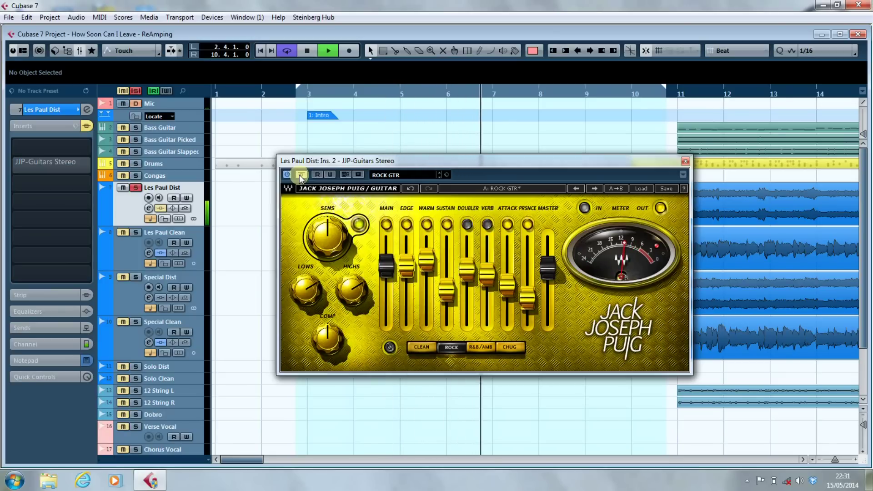
pyautogui.click(299, 175)
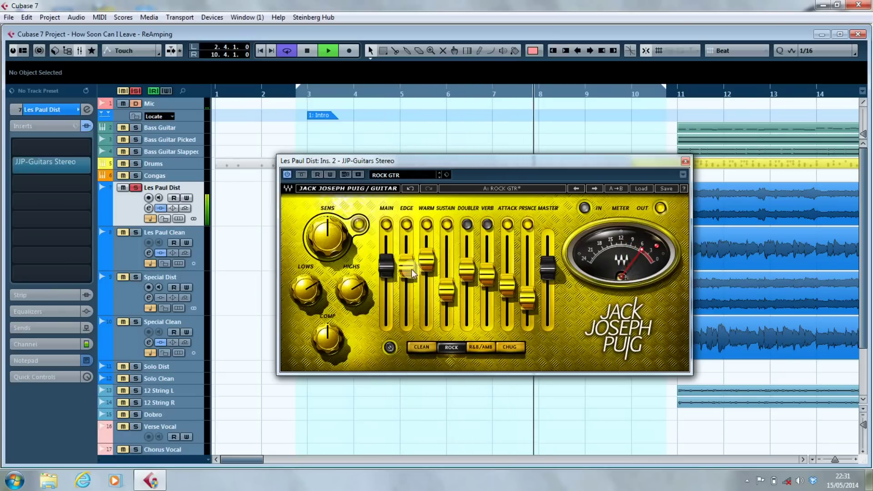
pyautogui.press('space')
# Nudge the Master fader slightly down and compare the bypassed and processed sound during playback.
pyautogui.moveTo(541, 267)
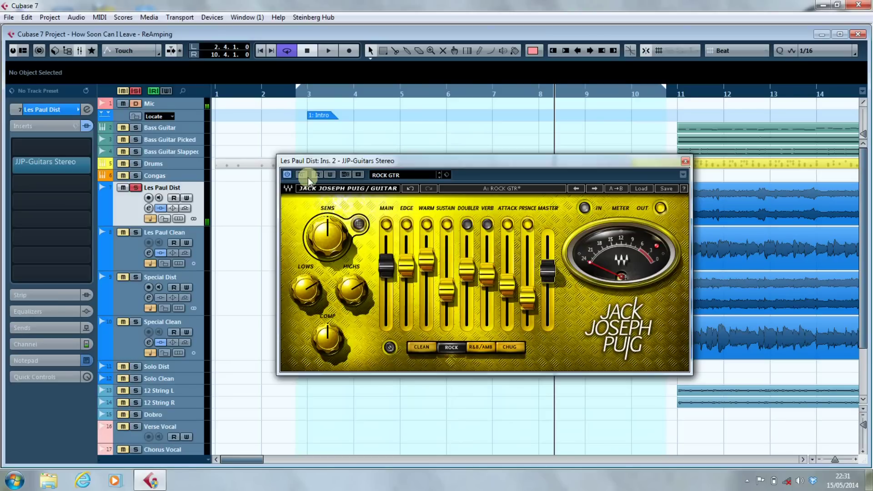
pyautogui.press('space')
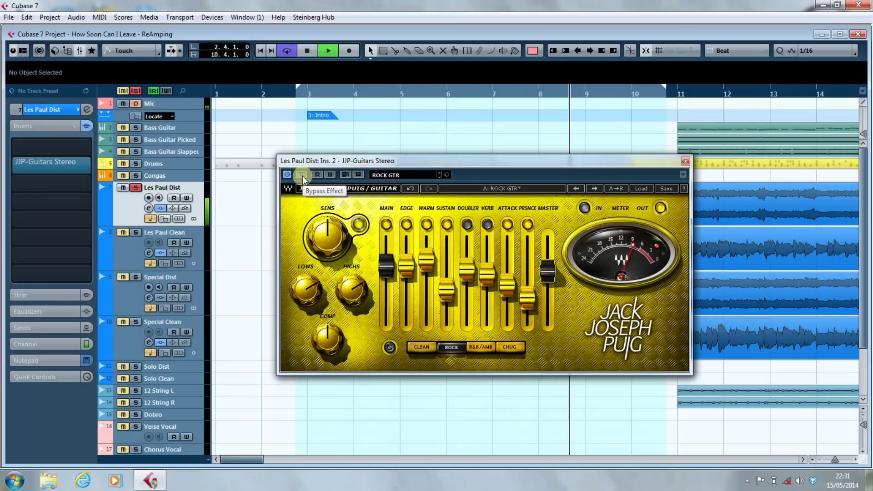
pyautogui.click(302, 176)
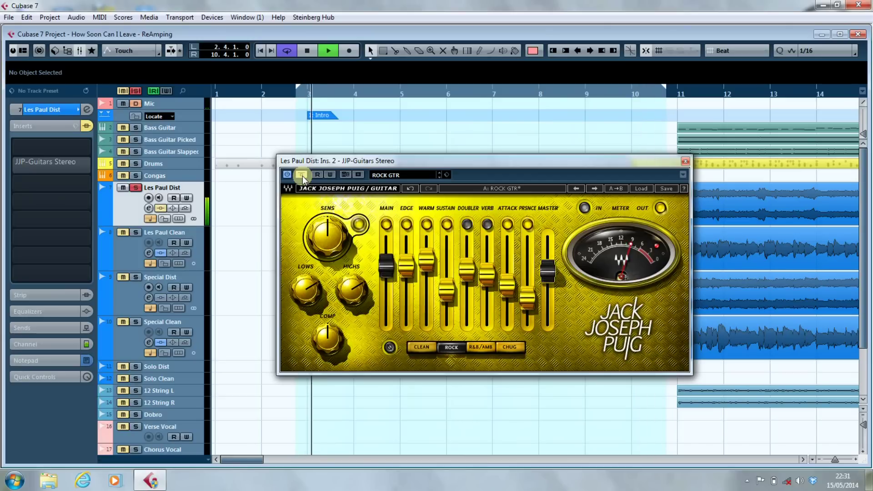
pyautogui.click(302, 175)
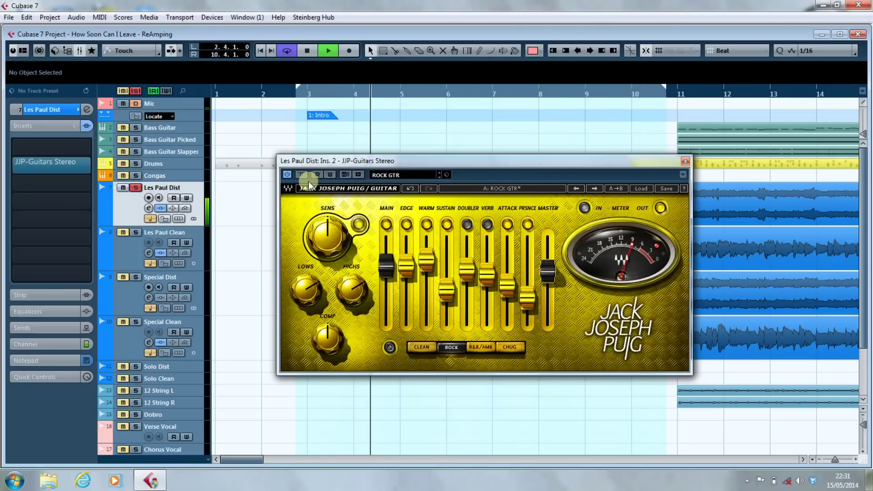
pyautogui.press('space')
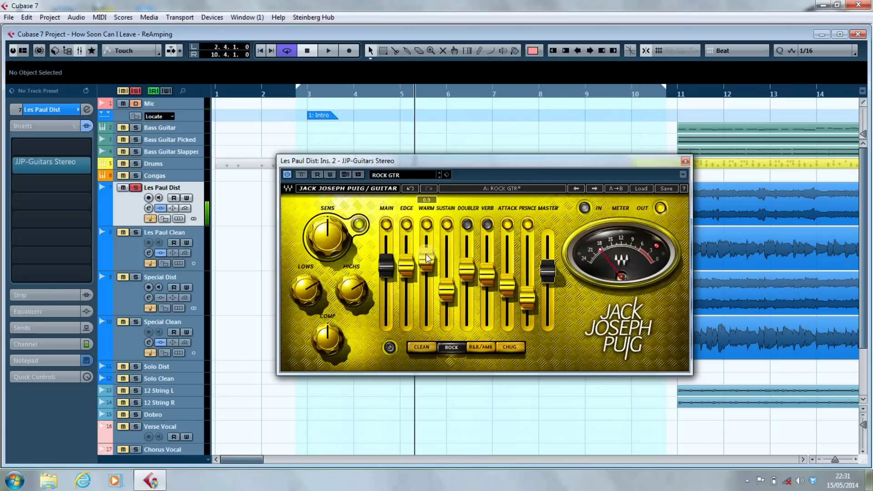
# Raise the Presence fader to about Master-fader height and compare the loop with the effect bypassed and active.
pyautogui.moveTo(428, 261); pyautogui.dragTo(427, 258)
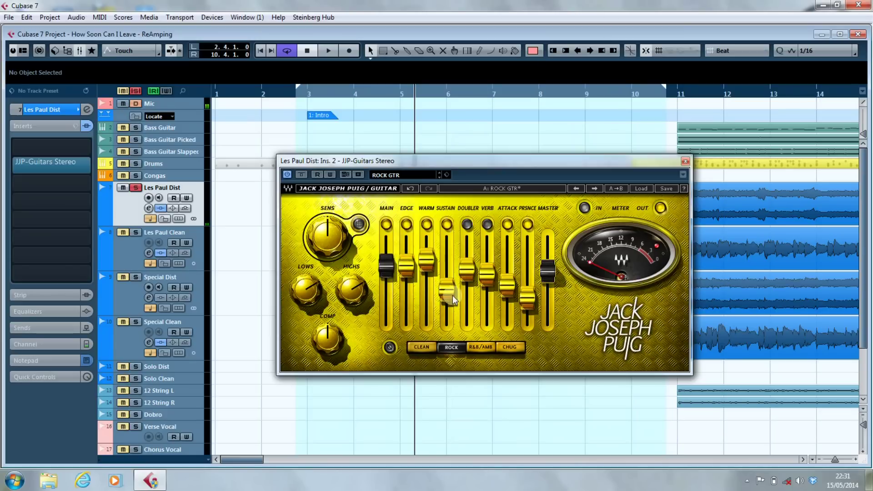
pyautogui.moveTo(527, 298); pyautogui.dragTo(499, 198)
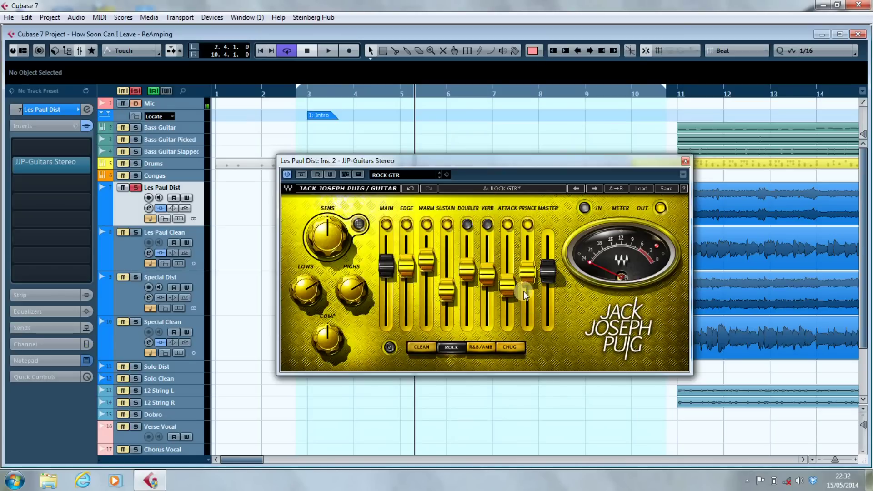
pyautogui.press('space')
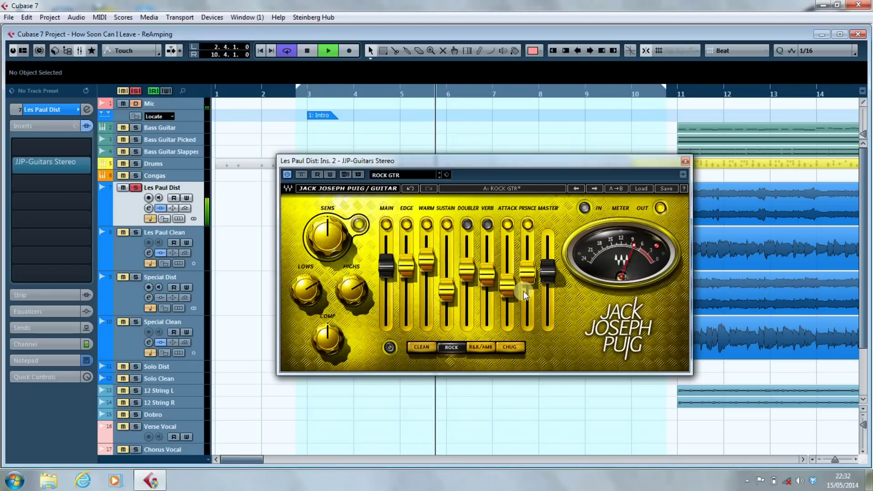
pyautogui.click(301, 174)
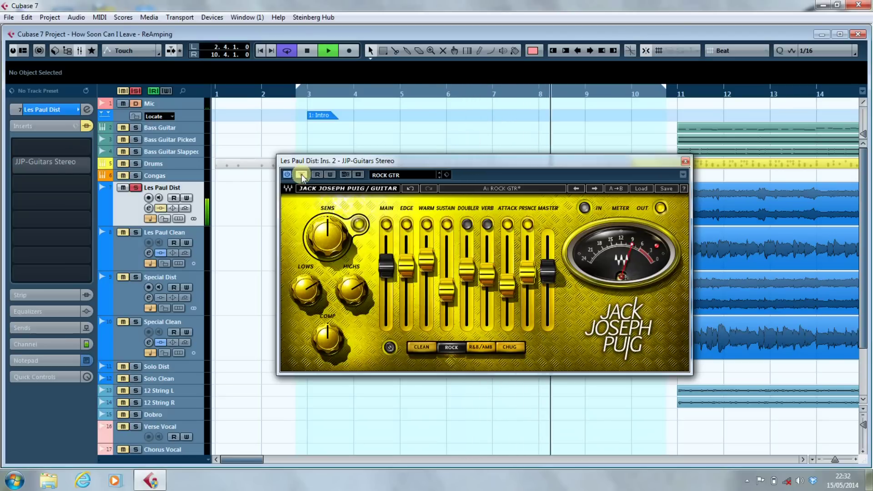
pyautogui.click(302, 174)
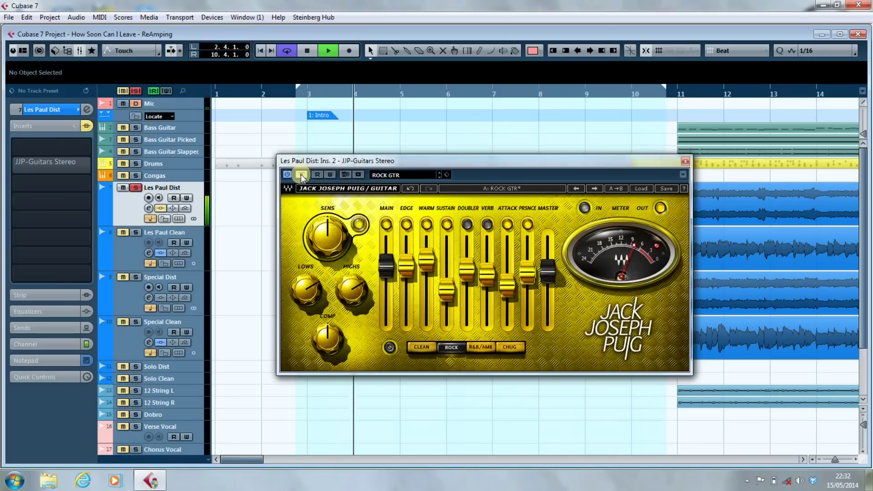
pyautogui.click(301, 175)
pyautogui.press('space')
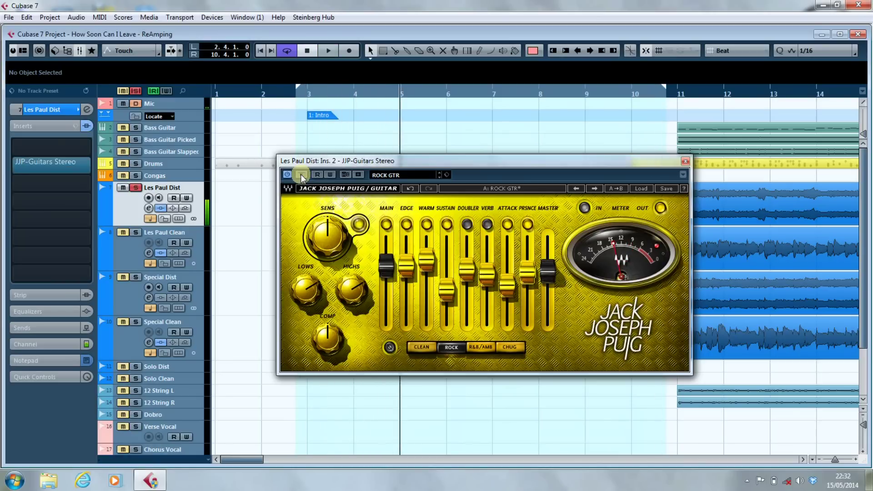